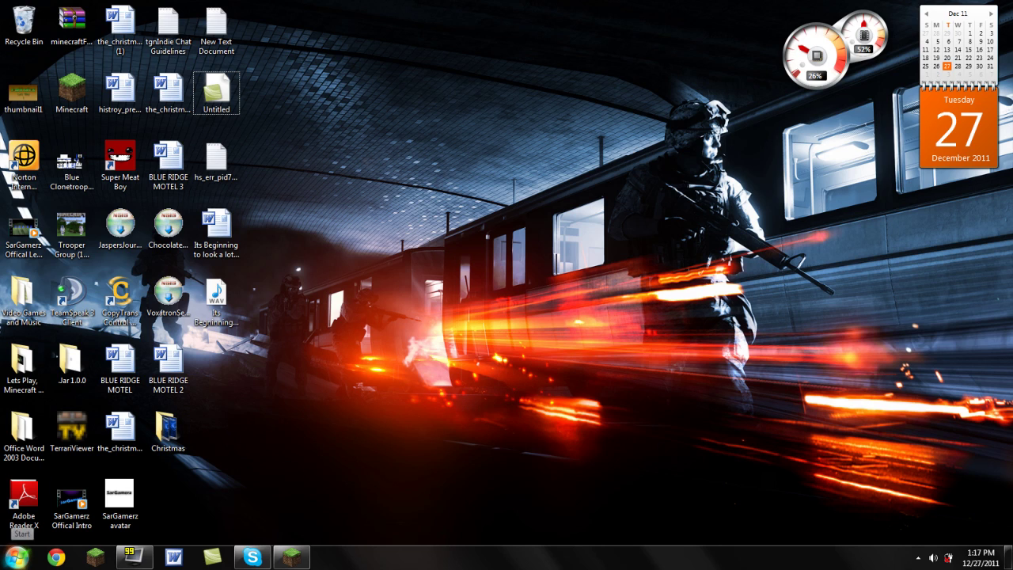
# View the computer's system properties to check the system type and installed memory, and close the System window
pyautogui.click(18, 557)
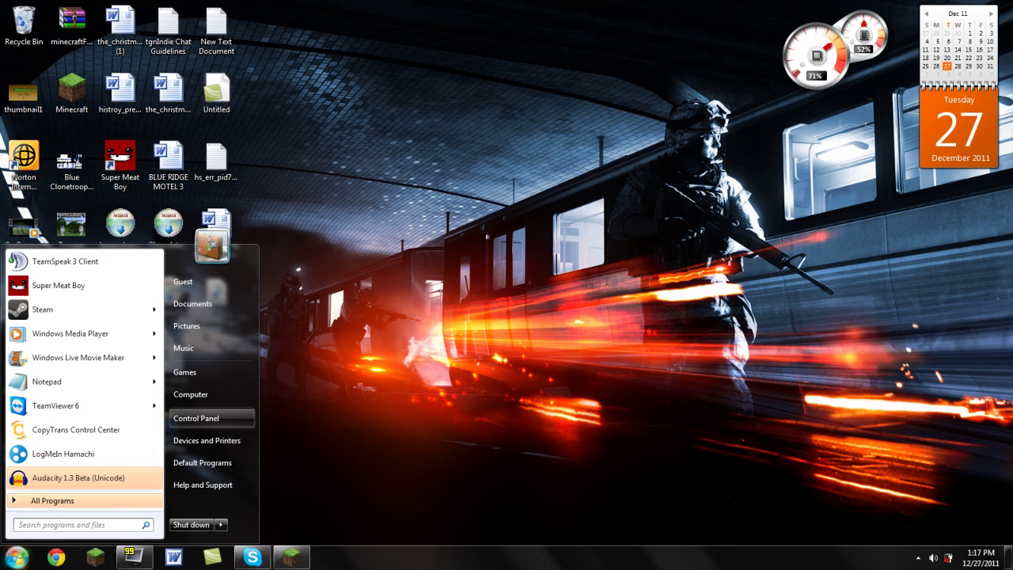
pyautogui.click(201, 394)
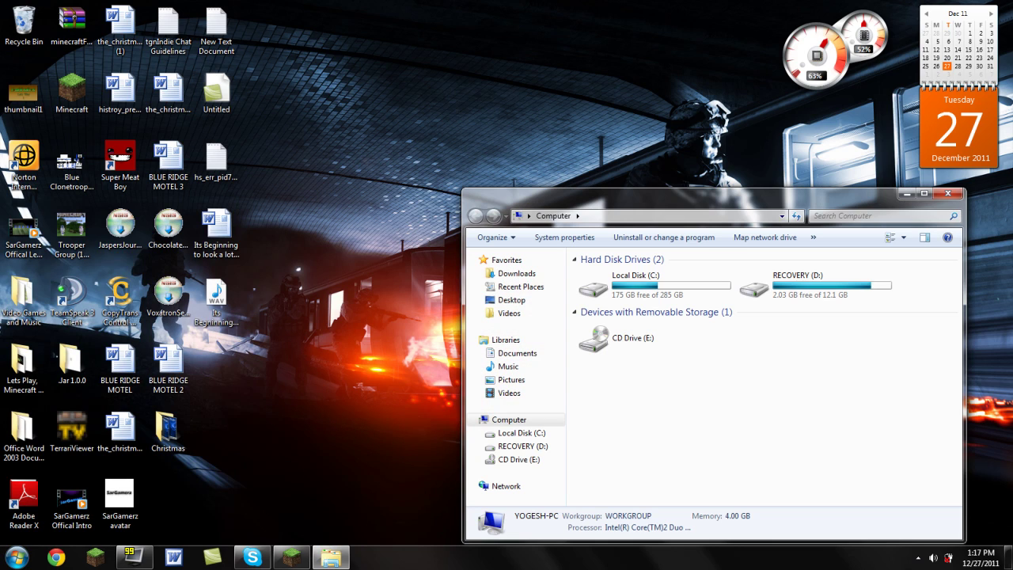
pyautogui.rightClick(794, 257)
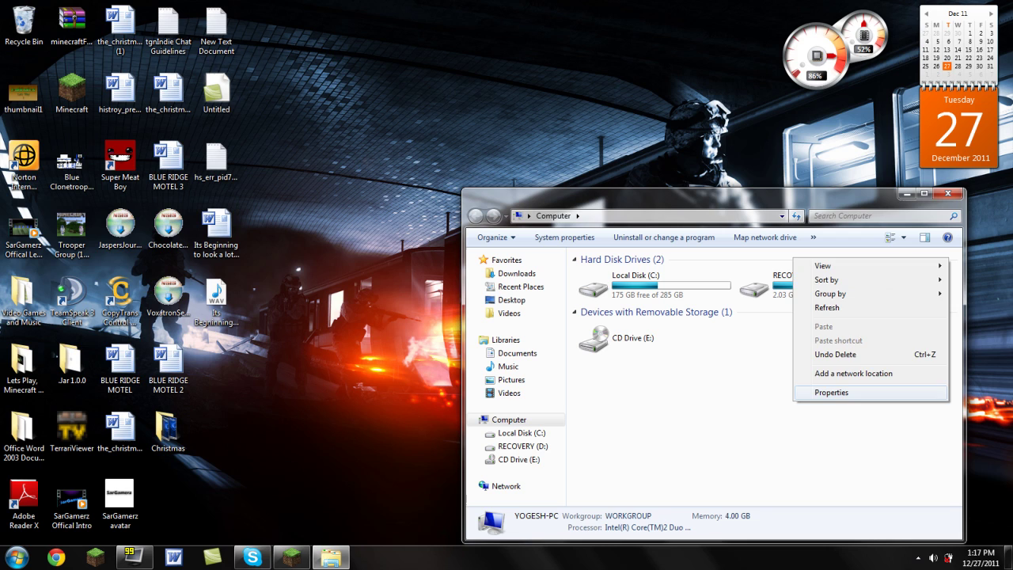
pyautogui.click(831, 392)
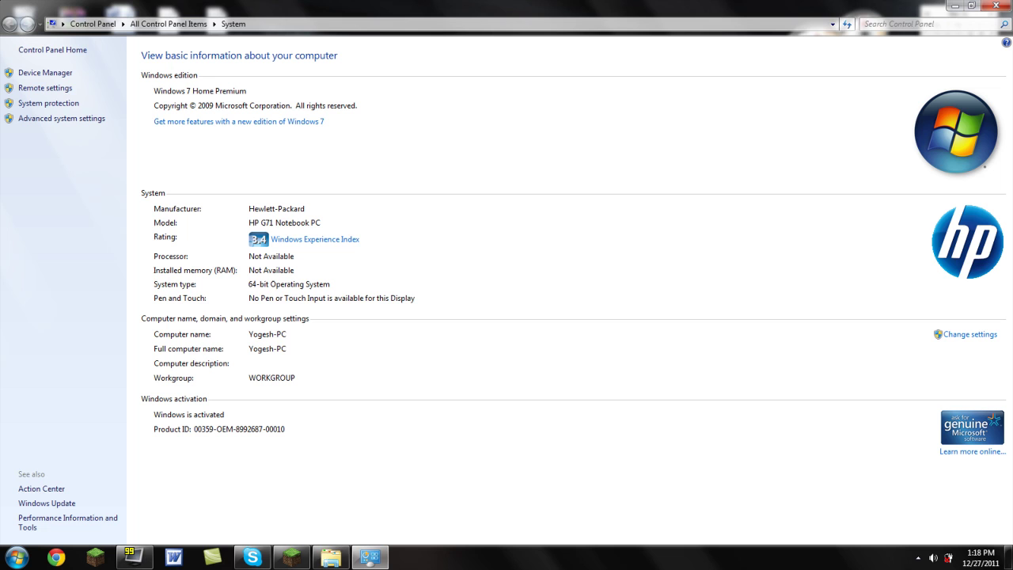
pyautogui.click(996, 5)
# Open Control Panel with its items shown as small icons
pyautogui.click(18, 558)
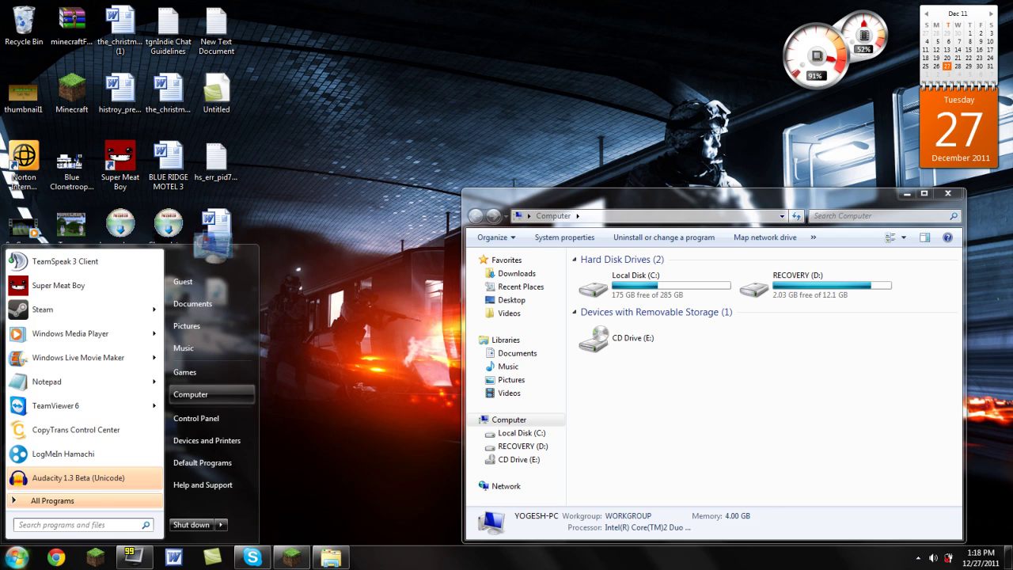
pyautogui.click(209, 394)
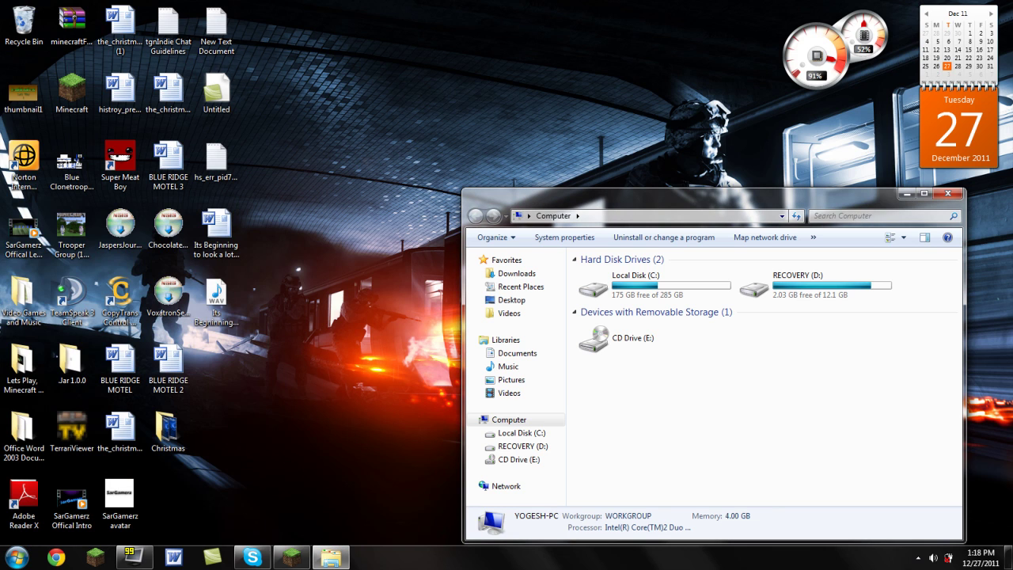
pyautogui.click(17, 557)
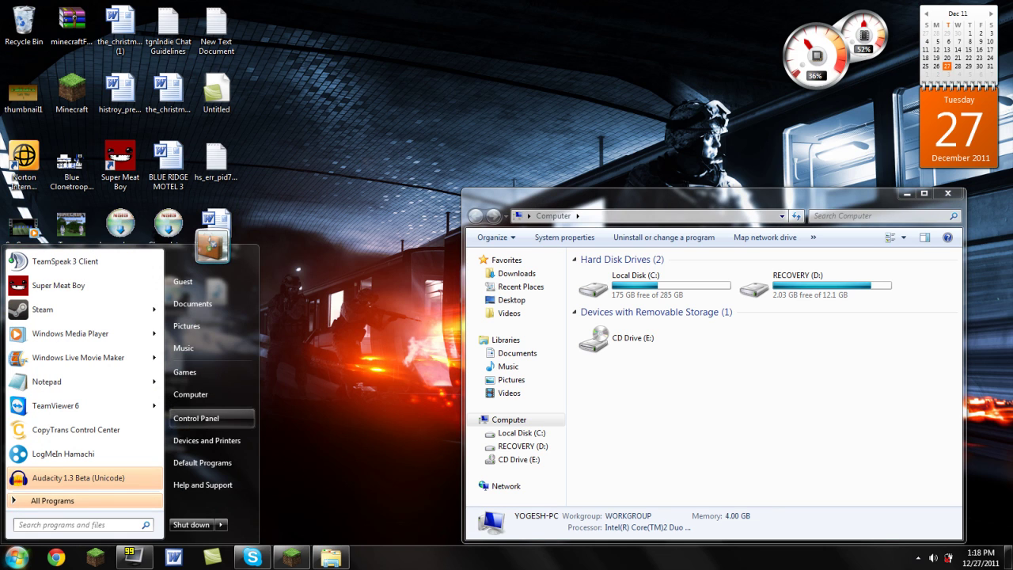
pyautogui.click(196, 418)
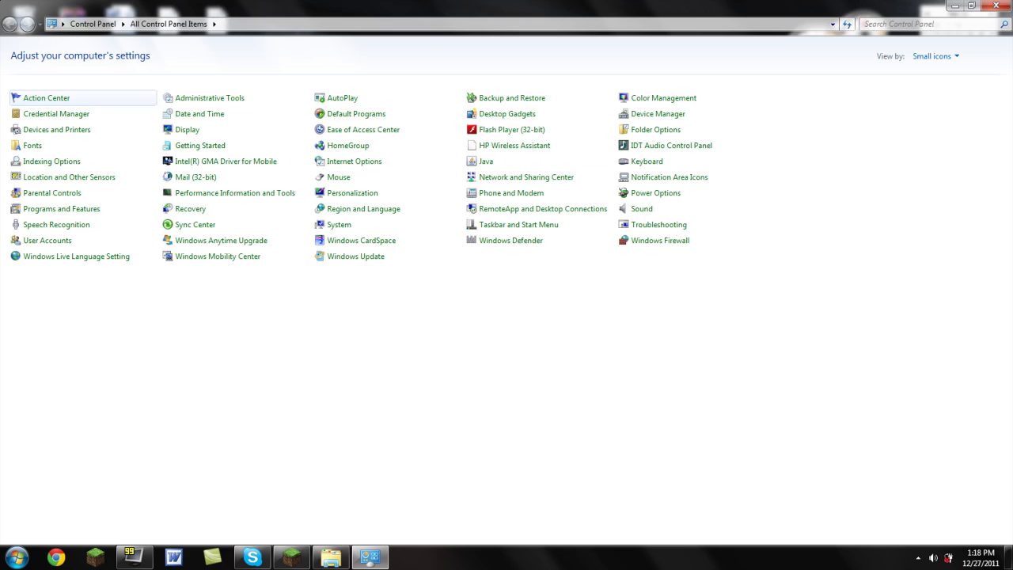
pyautogui.click(933, 56)
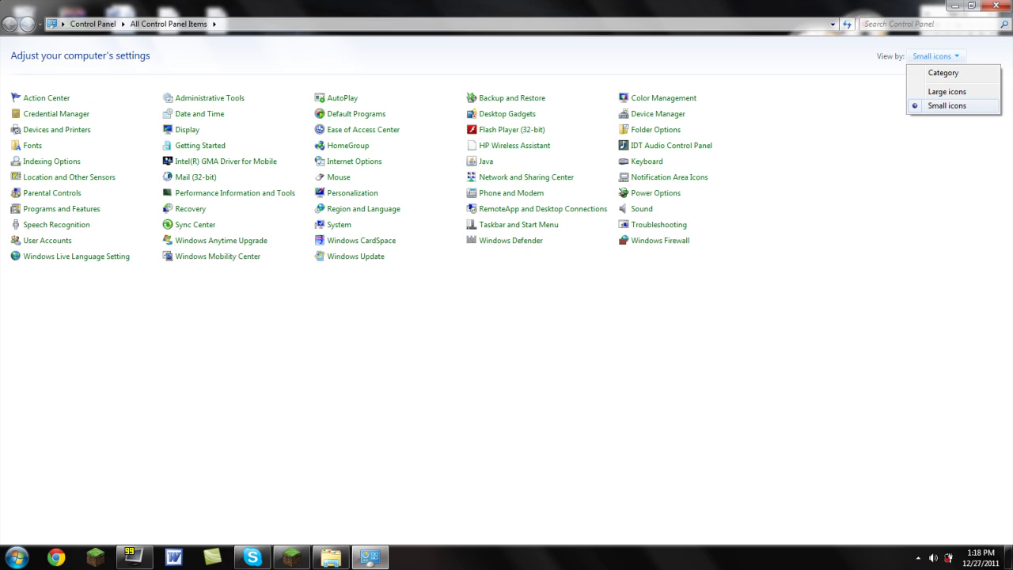
pyautogui.click(948, 105)
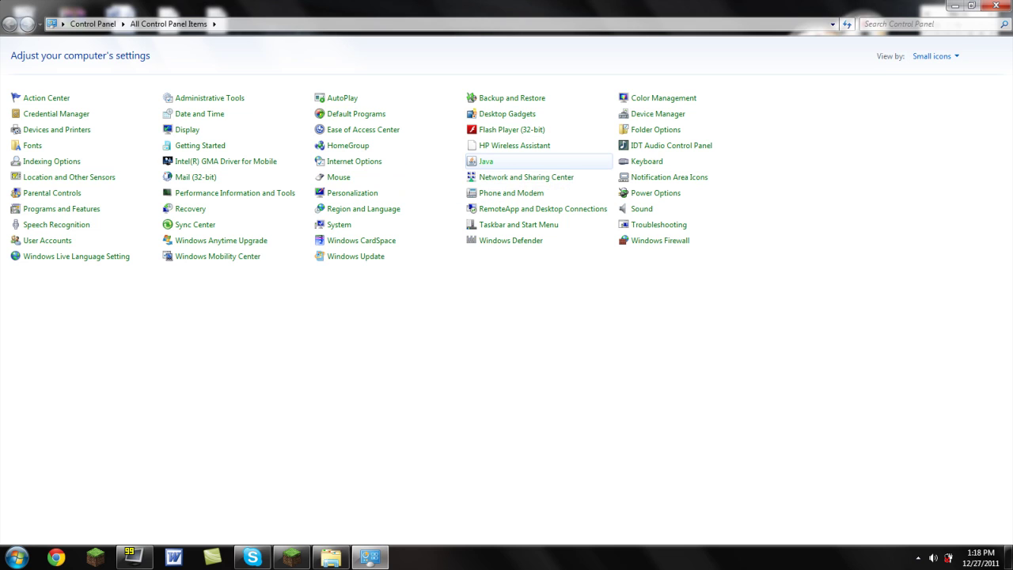
# Open the Java Control Panel and show its Java Runtime Environment settings
pyautogui.click(486, 160)
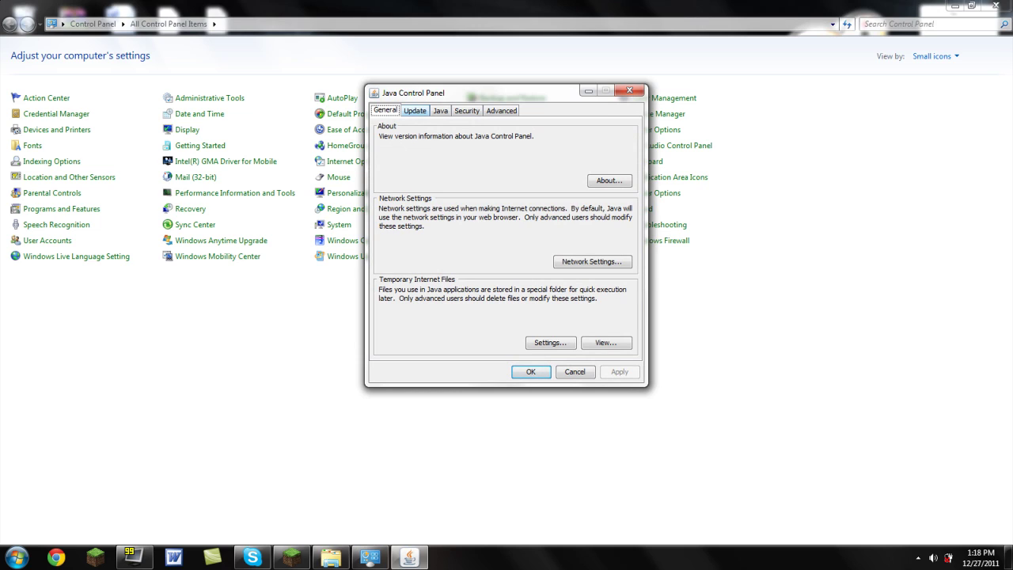
pyautogui.click(440, 110)
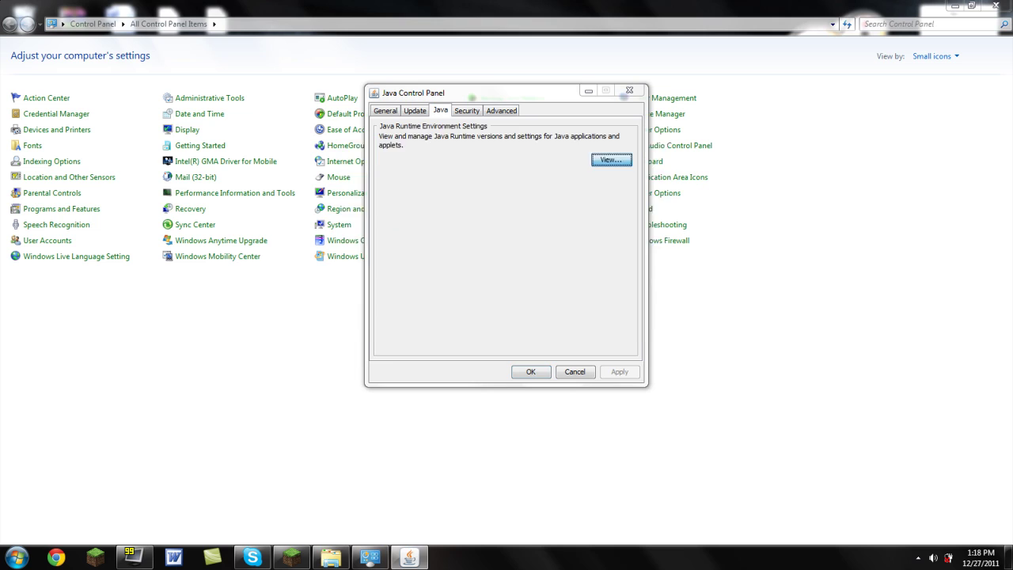
pyautogui.click(611, 159)
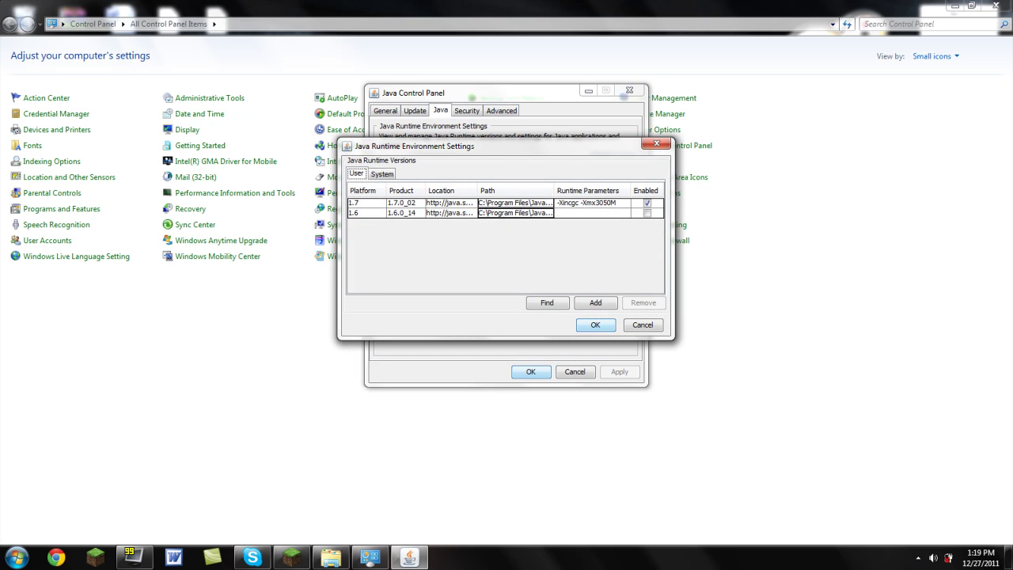
# Compare the 1.7 and 1.6 Java runtime entries, ending with the 1.7 entry selected
pyautogui.click(586, 203)
pyautogui.click(586, 213)
pyautogui.click(586, 202)
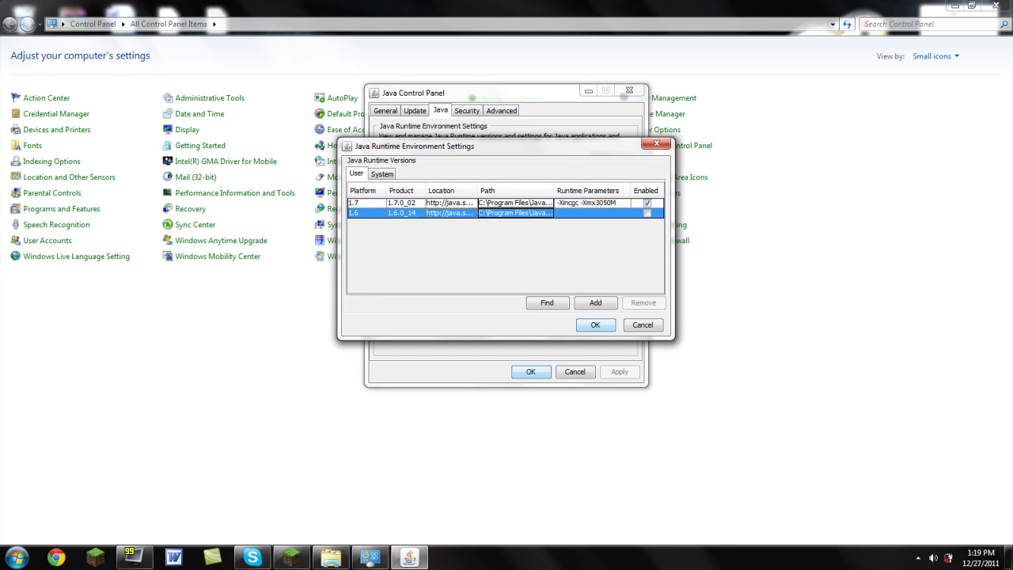
pyautogui.click(586, 213)
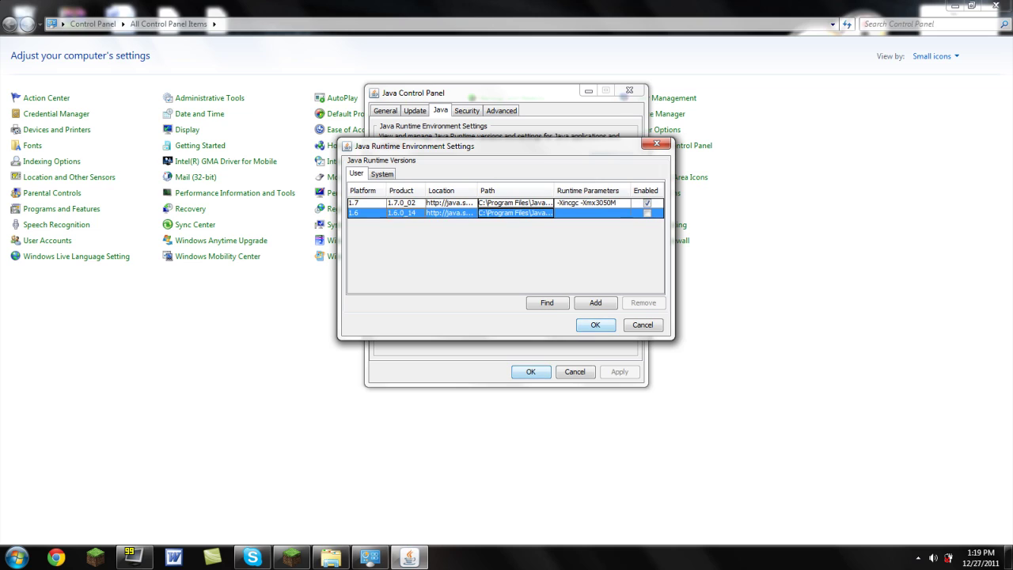
pyautogui.click(585, 203)
pyautogui.click(586, 213)
pyautogui.click(586, 203)
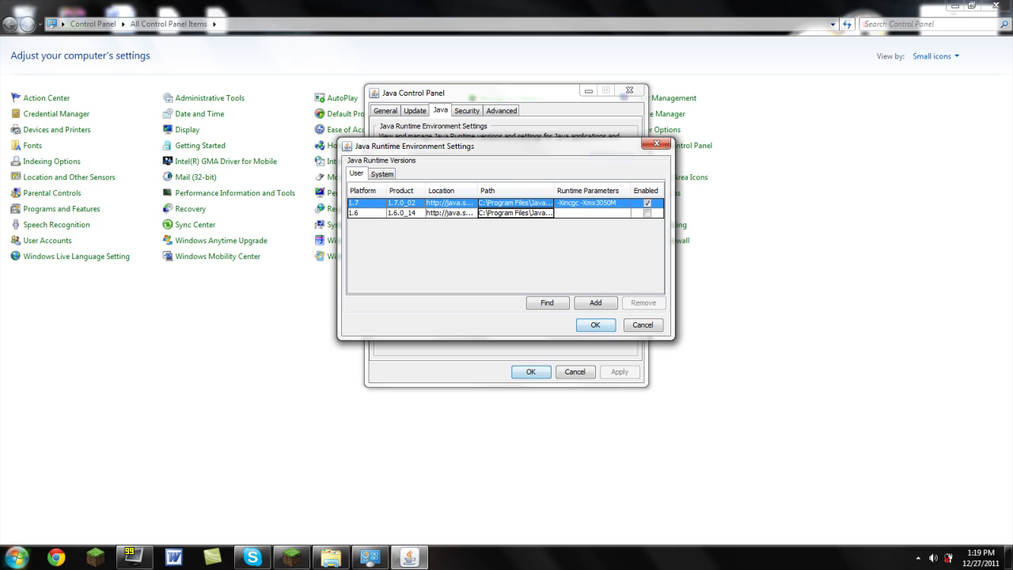
pyautogui.click(56, 558)
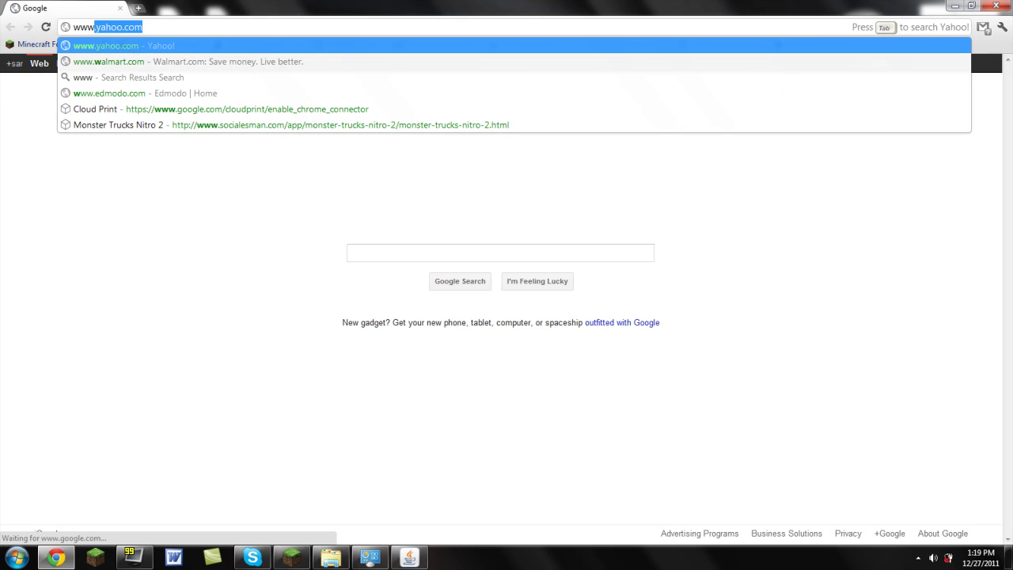
pyautogui.write('.java.')
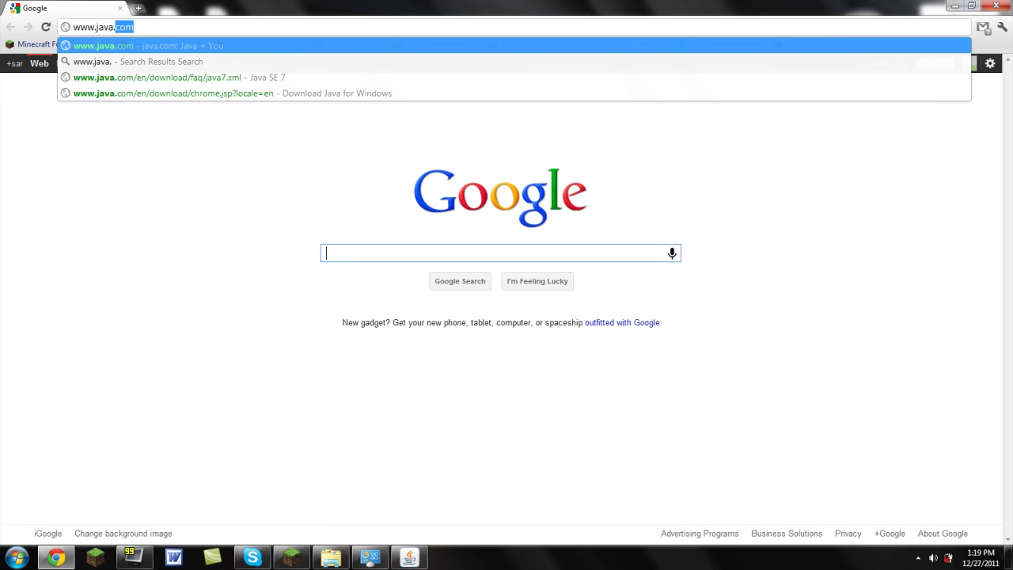
pyautogui.write('com')
pyautogui.press('Return')
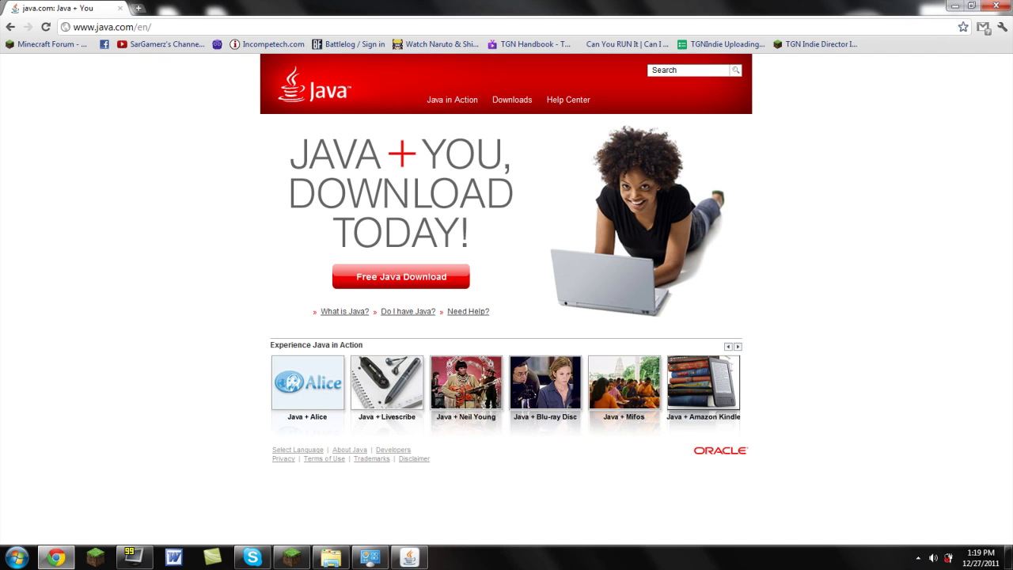
# Find the Java 7 information among the Java downloads and follow its download link to Oracle's Java SE downloads page
pyautogui.click(512, 99)
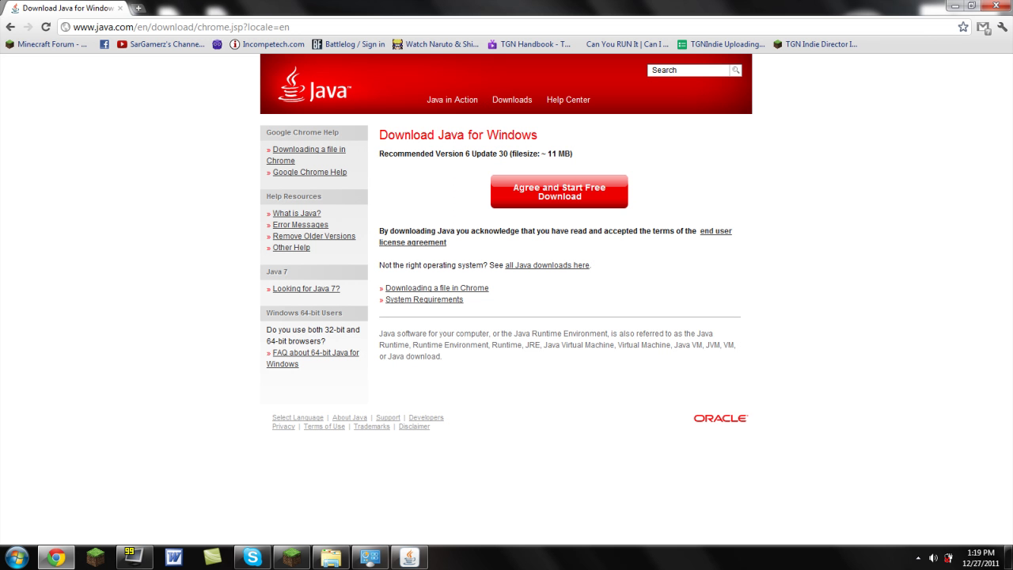
pyautogui.click(306, 288)
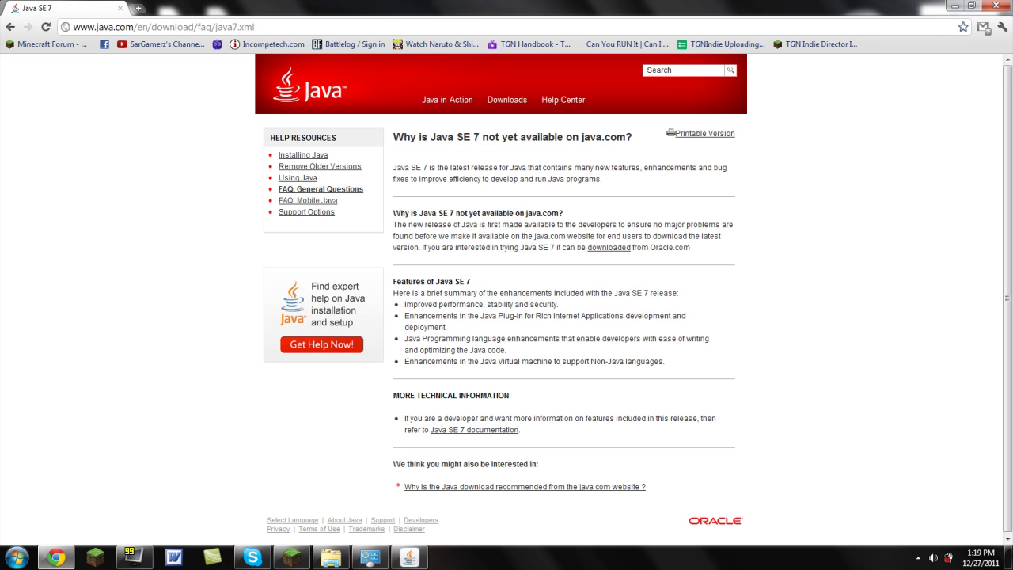
pyautogui.moveTo(393, 213); pyautogui.dragTo(456, 213)
pyautogui.click(564, 213)
pyautogui.click(456, 214)
pyautogui.moveTo(586, 247); pyautogui.dragTo(631, 247)
pyautogui.click(633, 248)
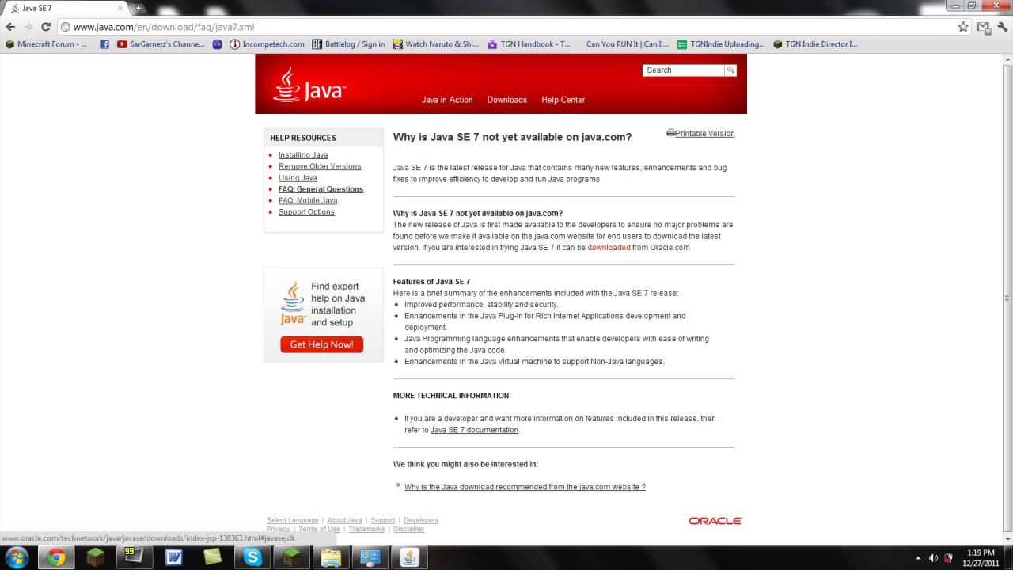
pyautogui.click(609, 247)
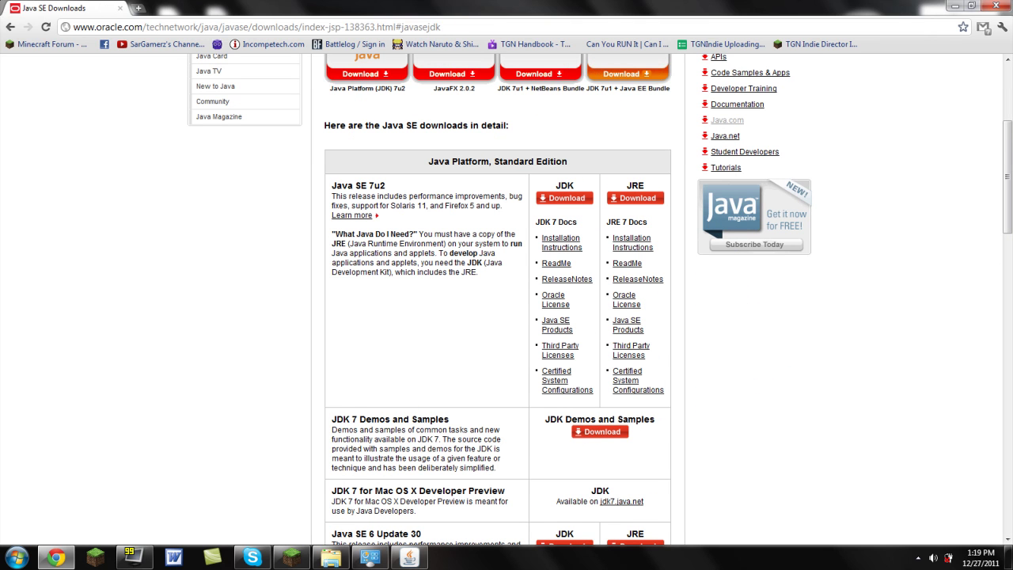
# Open the JRE download page for Java SE 7u2
pyautogui.moveTo(332, 186)
pyautogui.mouseDown()
pyautogui.moveTo(386, 186)
pyautogui.moveTo(332, 185)
pyautogui.mouseUp()
pyautogui.click(388, 185)
pyautogui.moveTo(627, 186)
pyautogui.mouseDown()
pyautogui.moveTo(645, 186)
pyautogui.moveTo(632, 186)
pyautogui.mouseUp()
pyautogui.click(645, 186)
pyautogui.tripleClick(636, 186)
pyautogui.click(645, 186)
pyautogui.click(635, 198)
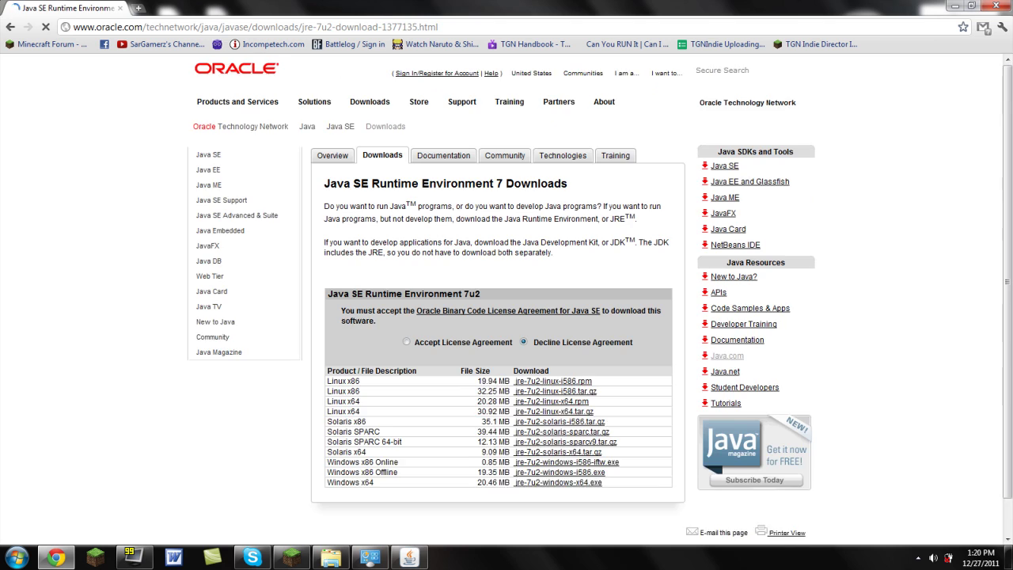
# Accept the Java SE license agreement and locate the Windows x64 installer jre-7u2-windows-x64.exe
pyautogui.scroll(-2, 507, 301)
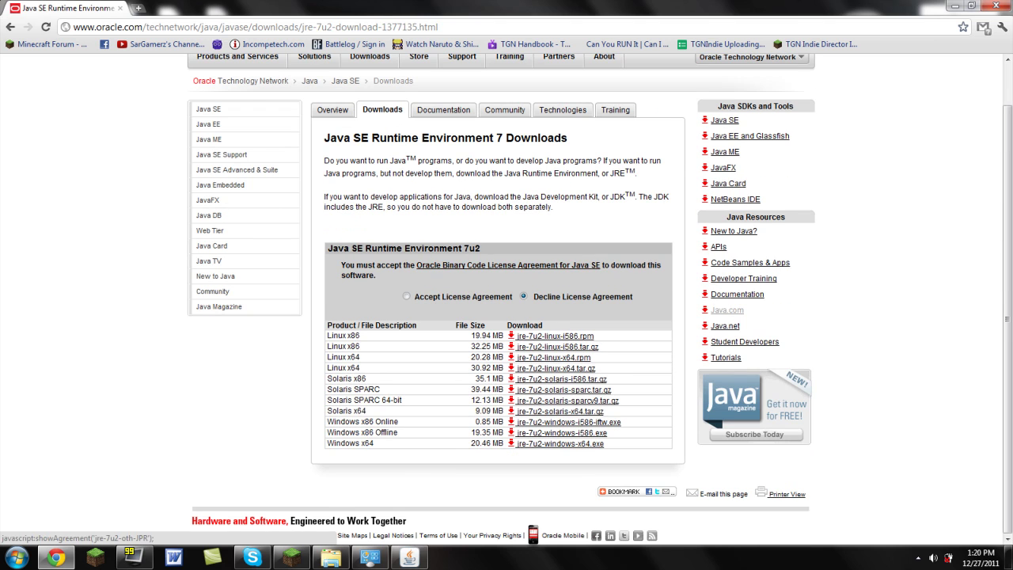
pyautogui.click(407, 296)
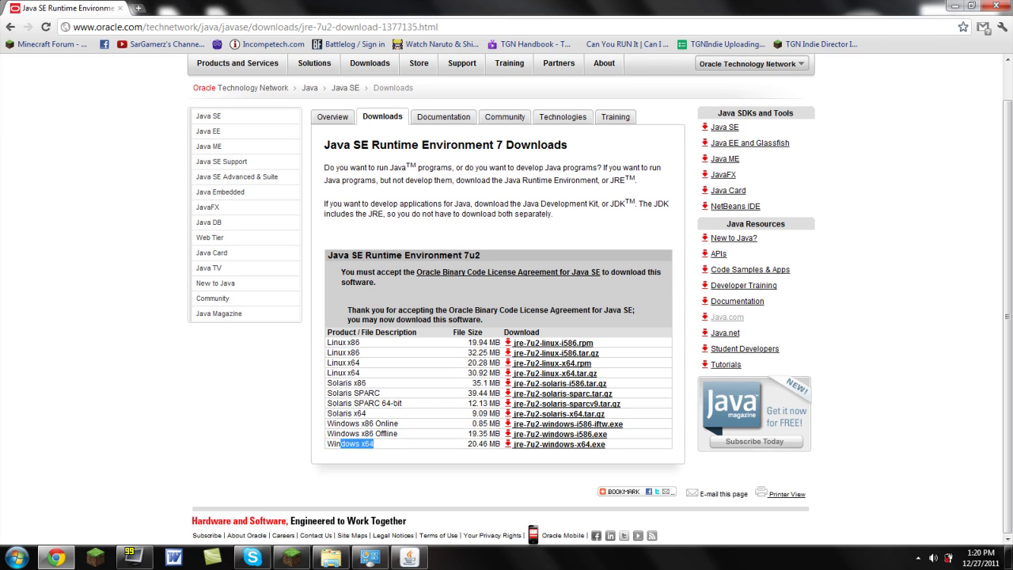
pyautogui.moveTo(467, 443); pyautogui.dragTo(606, 444)
pyautogui.click(630, 446)
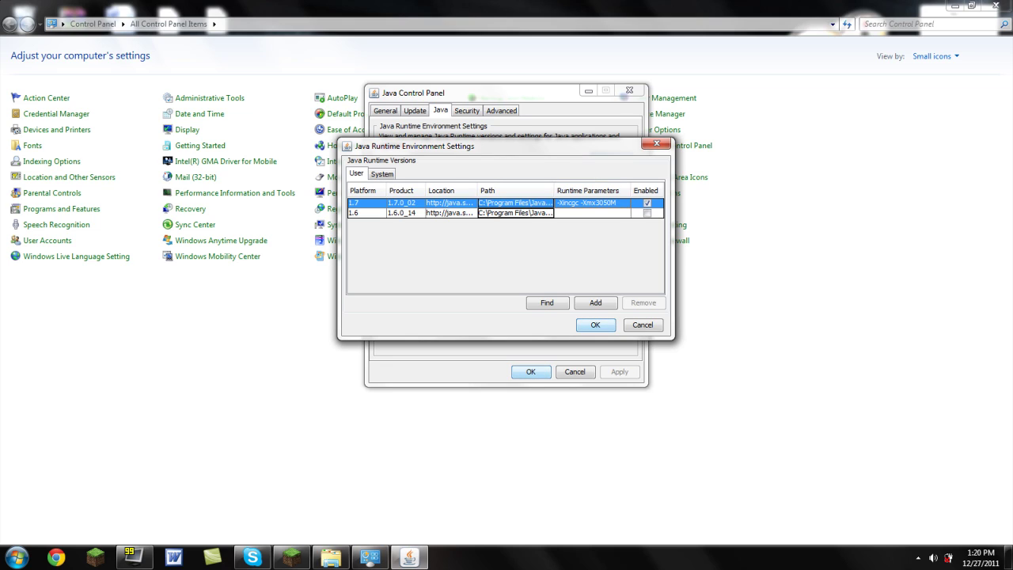
# Return to the Java Runtime Environment settings and open the 1.7 entry's runtime parameters for editing
pyautogui.doubleClick(565, 203)
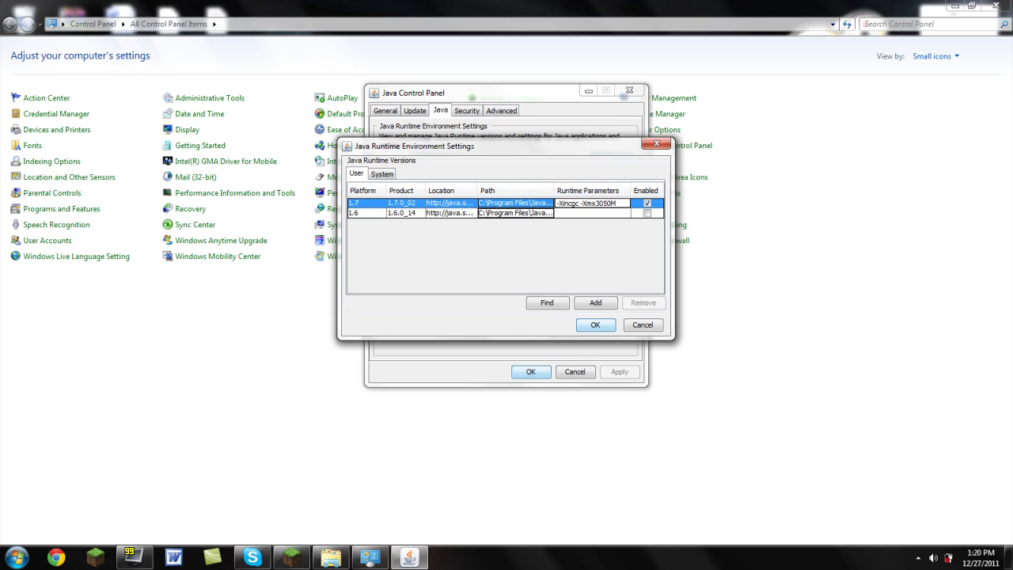
pyautogui.moveTo(584, 203); pyautogui.dragTo(556, 203)
pyautogui.click(619, 203)
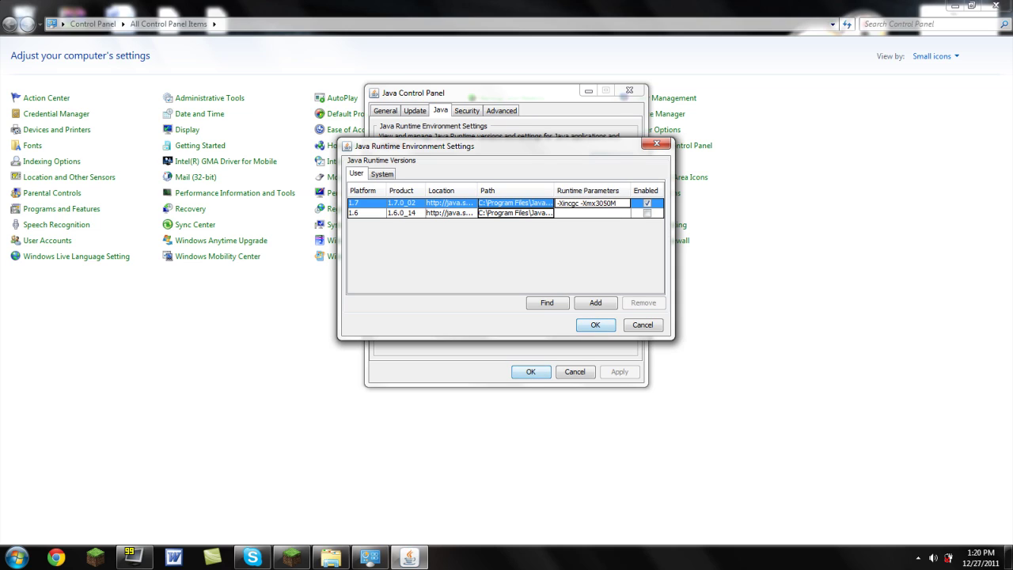